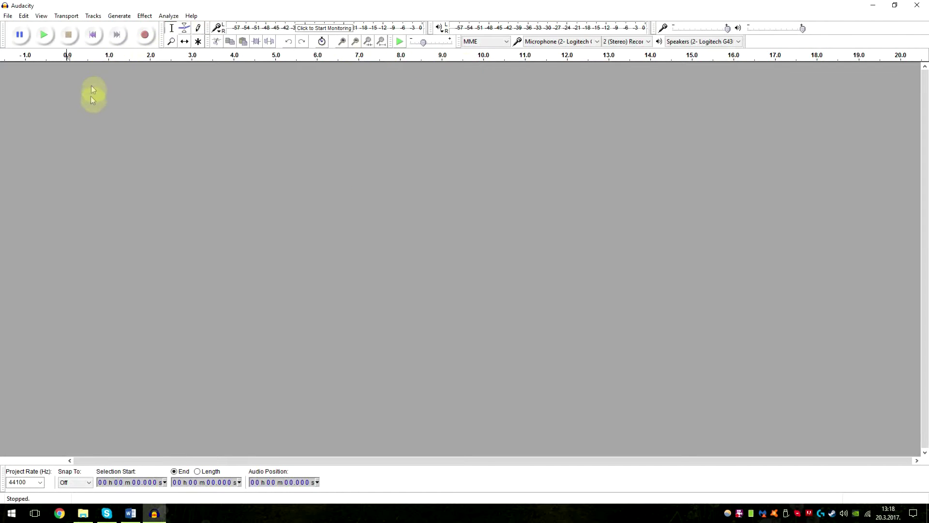
Open the audio file testcut from the Videos folder and enlarge its track vertically for a larger waveform.
left_click(8, 16)
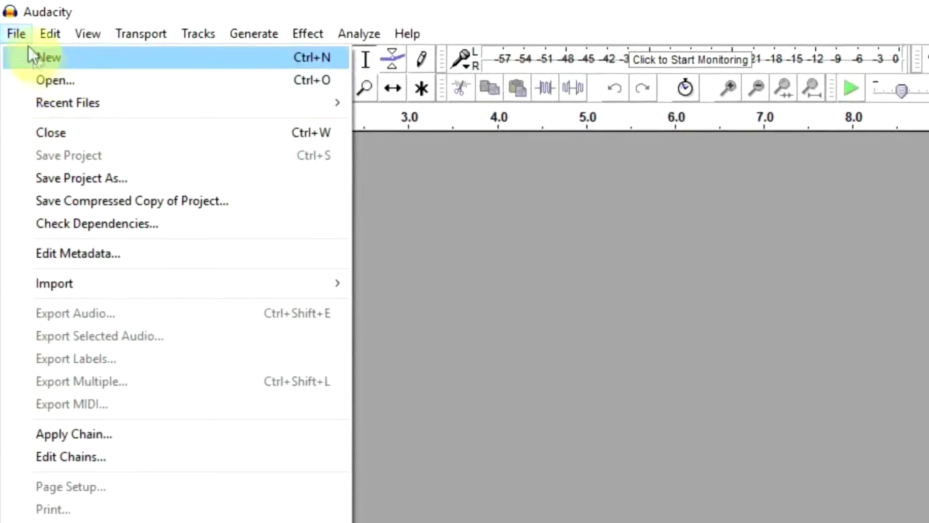
left_click(53, 83)
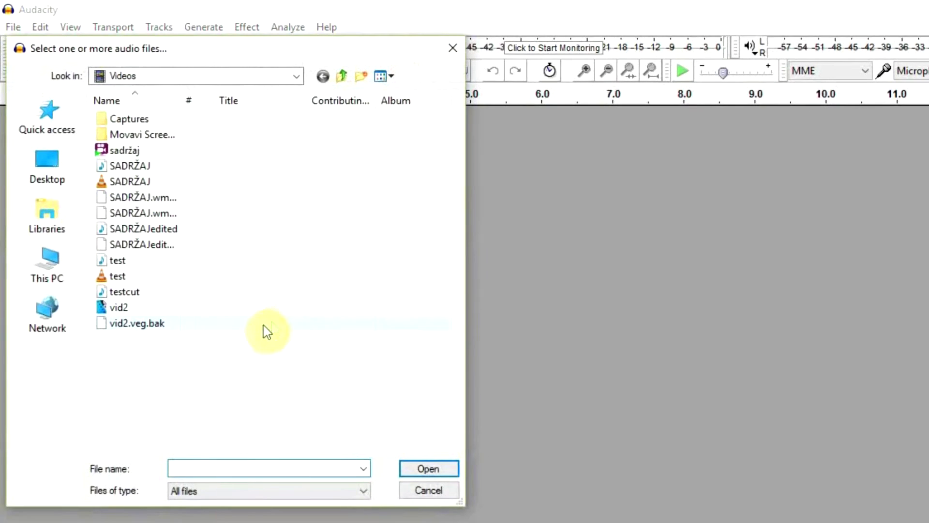
left_click(149, 303)
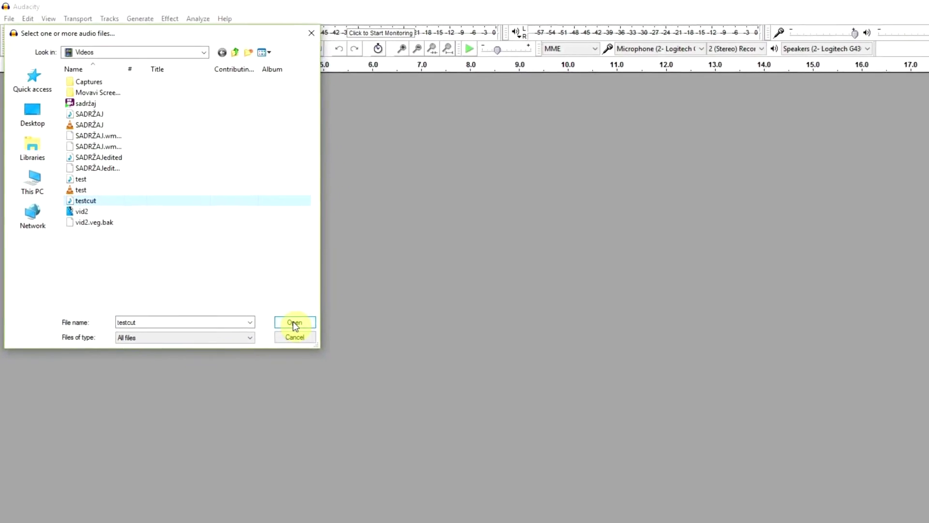
left_click(293, 323)
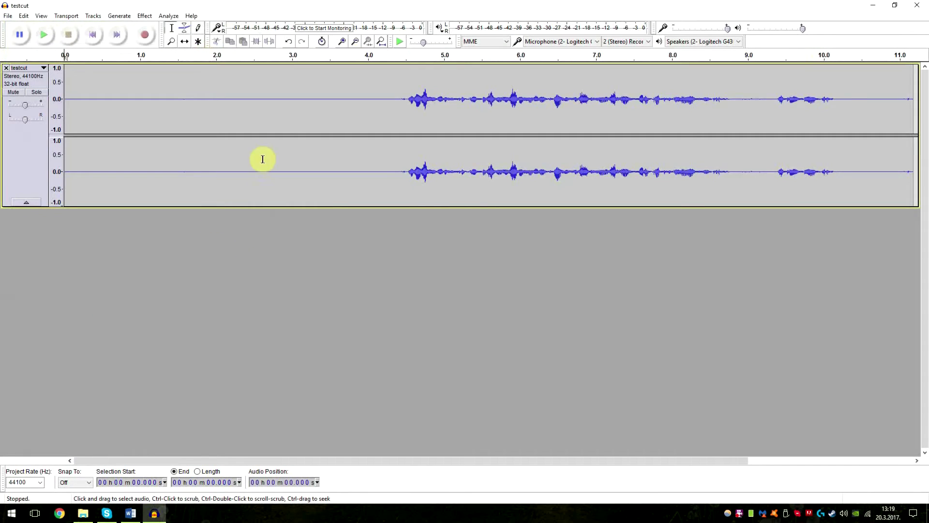
left_click(148, 99)
left_click_drag(419, 206, 450, 449)
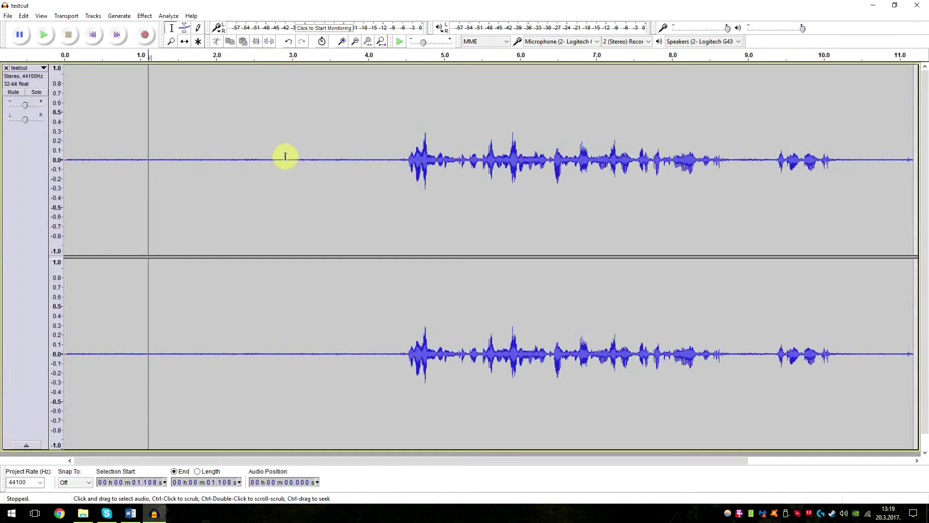
Select the quiet section from about 0.8 to 3.5 s and play it to hear the background noise.
left_click(347, 154)
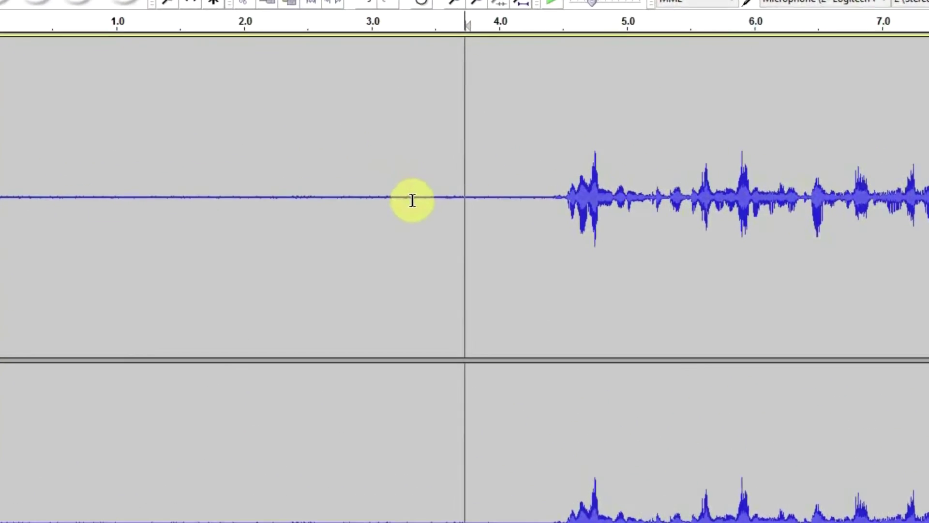
mouse_move(513, 236)
left_mouse_down()
mouse_move(193, 201)
mouse_move(133, 219)
mouse_move(54, 202)
left_mouse_up()
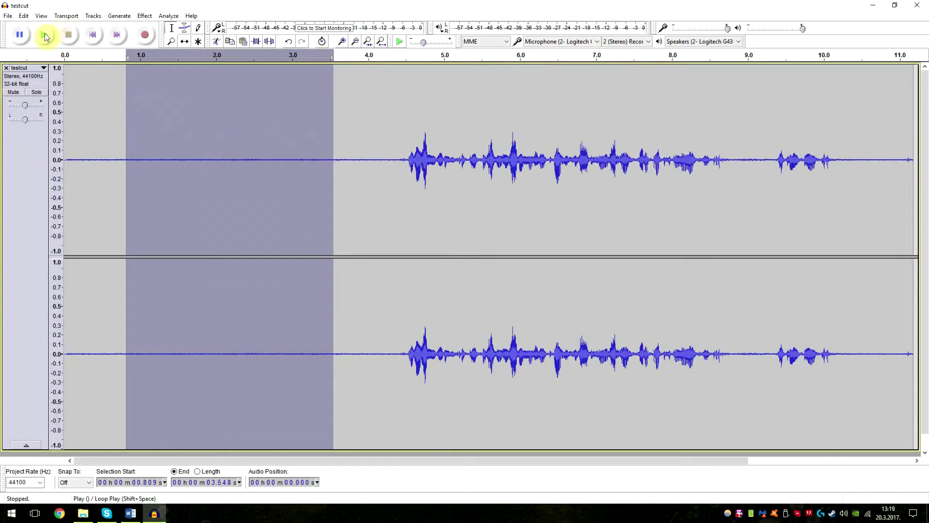
left_click(168, 132)
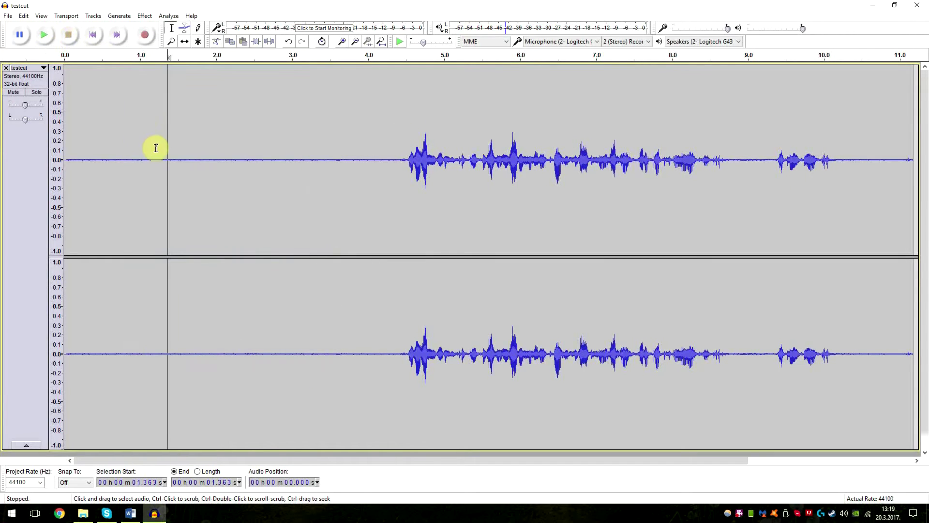
Capture a noise profile with Noise Reduction from the quiet section between about 1.0 and 3.1 s.
left_click_drag(145, 161, 300, 166)
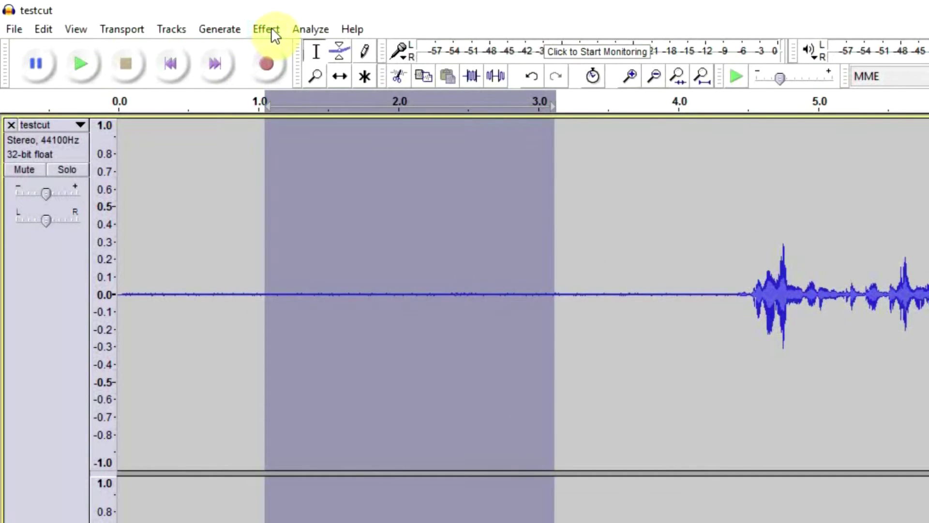
left_click(271, 28)
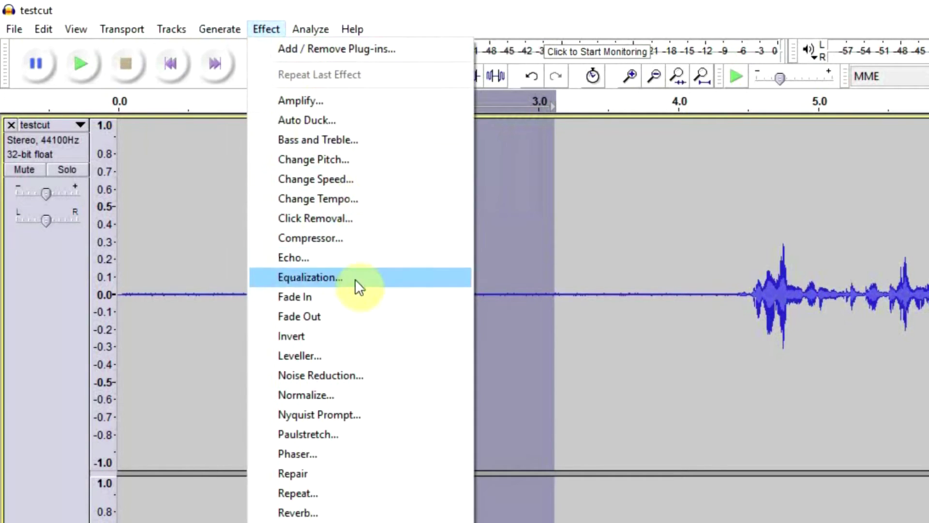
left_click(349, 375)
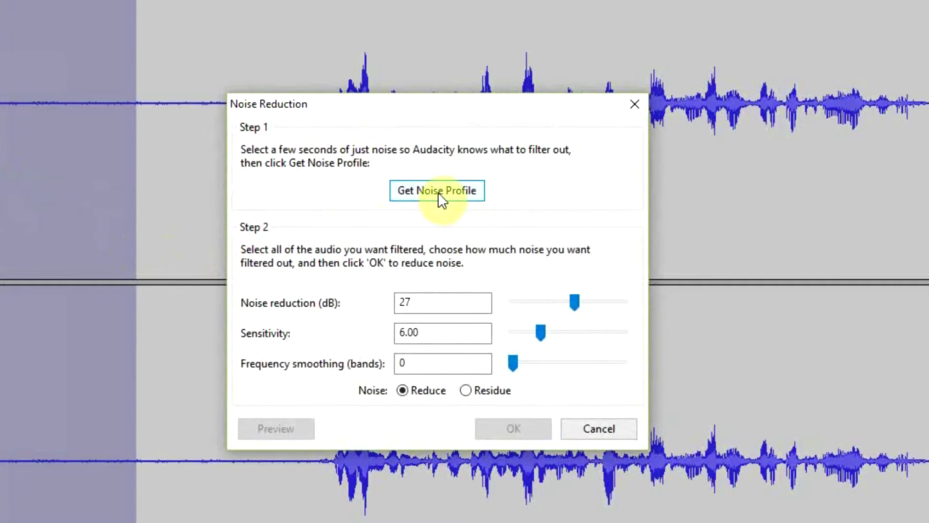
left_click(467, 192)
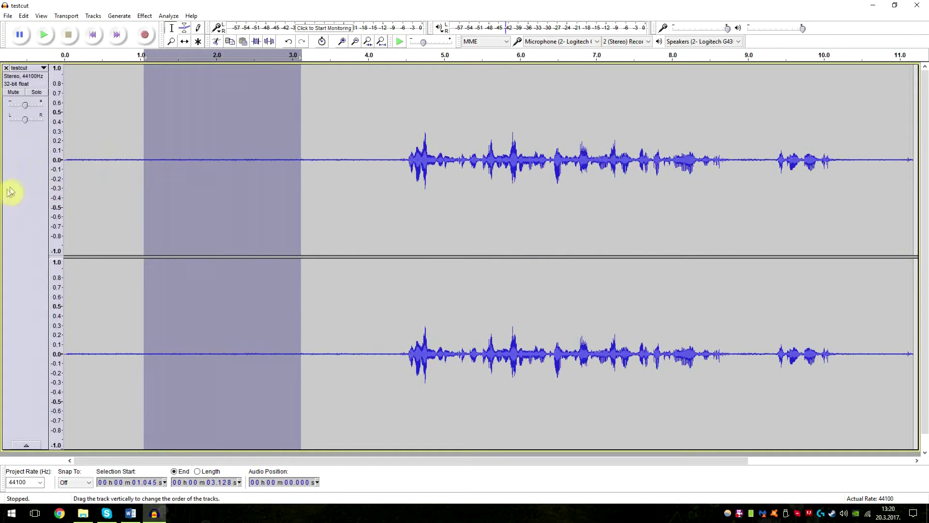
Open Noise Reduction for the entire track, set the noise reduction to 0 dB and preview the sound.
left_click(16, 174)
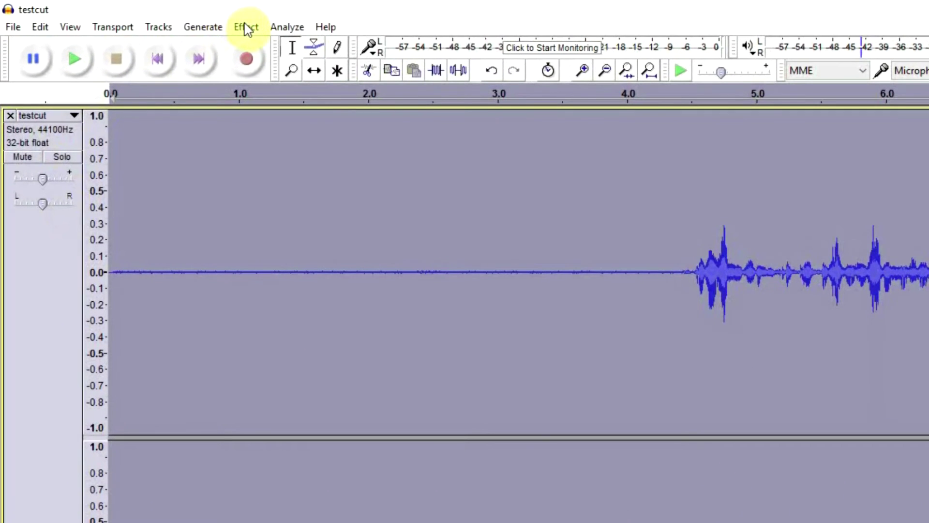
left_click(246, 27)
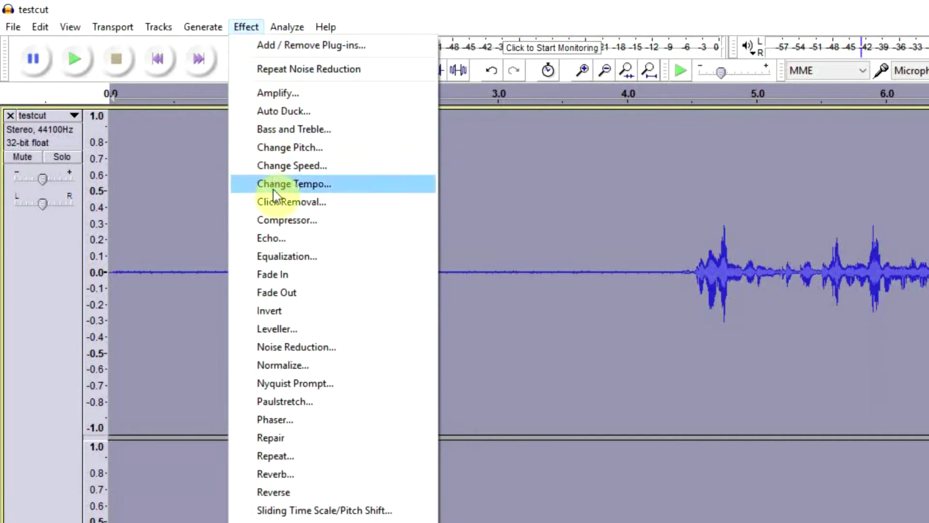
left_click(299, 348)
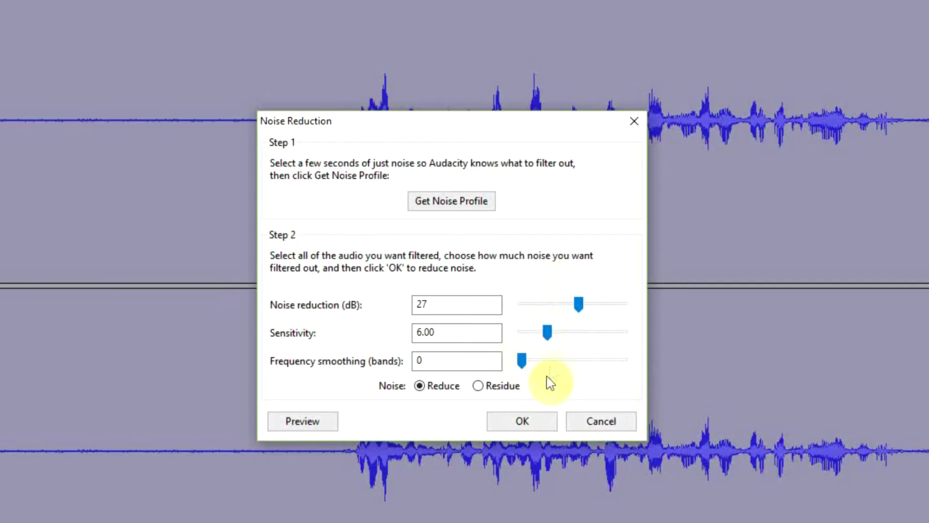
left_click(471, 331)
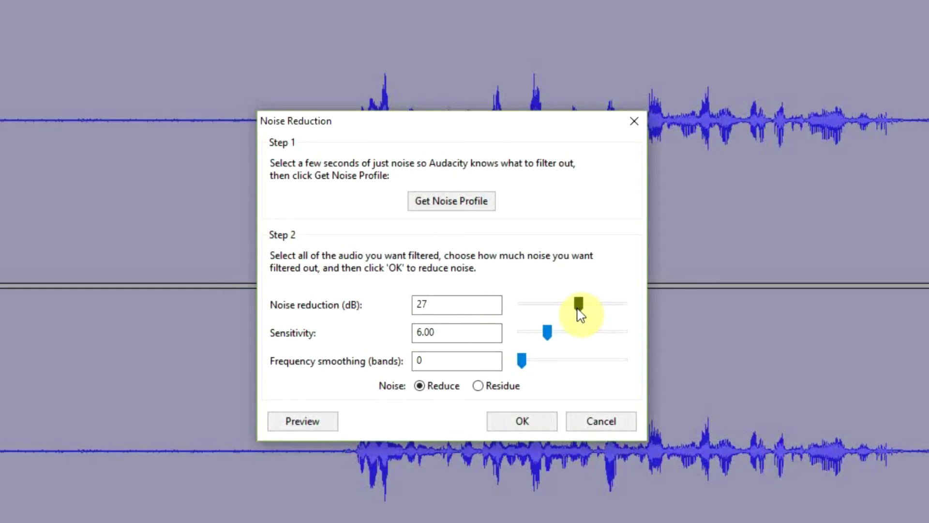
left_click_drag(578, 307, 552, 305)
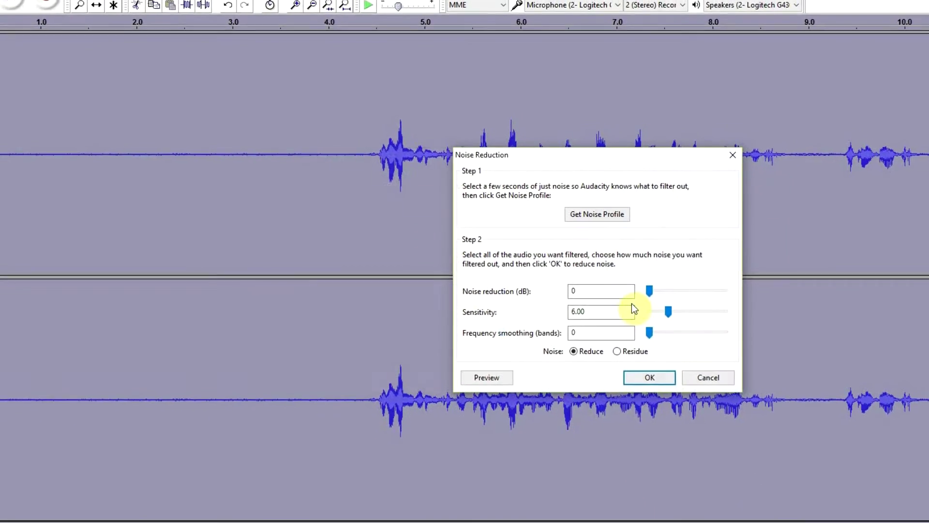
left_click(495, 372)
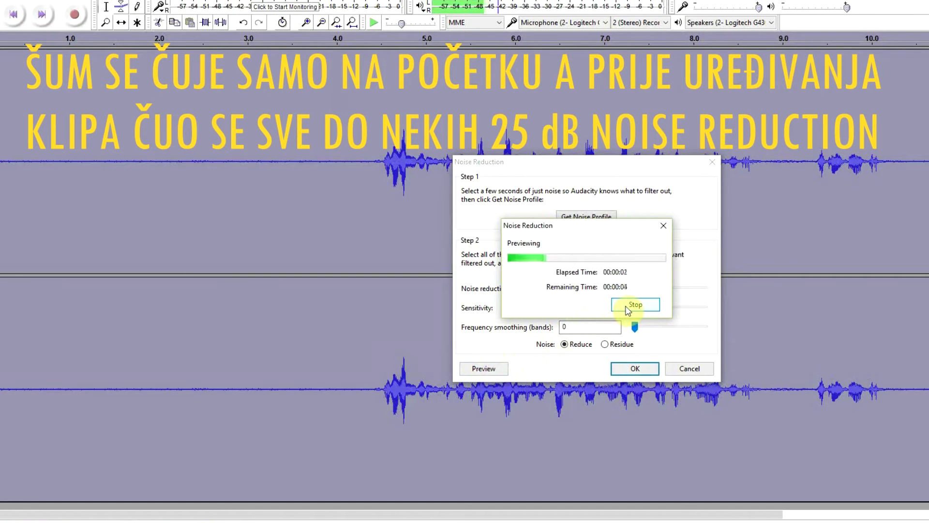
left_click(626, 306)
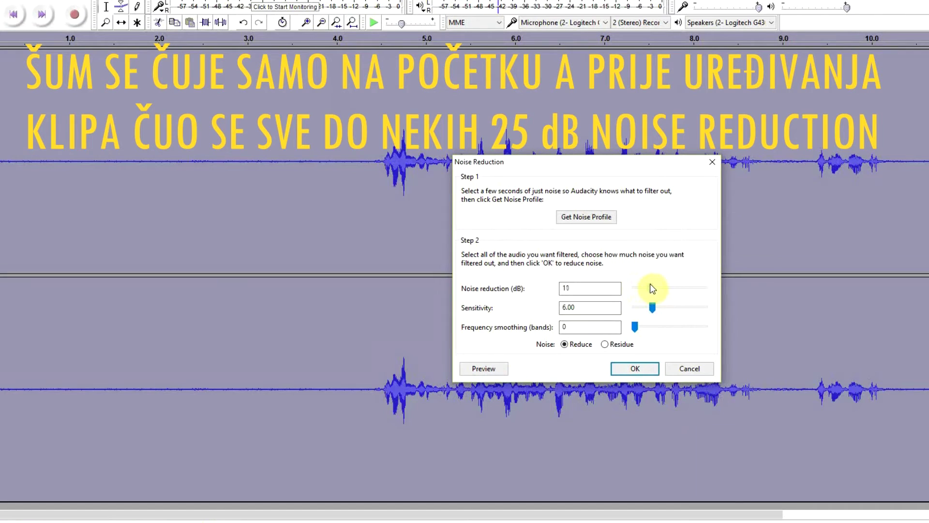
Preview the effect at increasing noise reduction amounts, starting at about 11 dB.
left_click(498, 368)
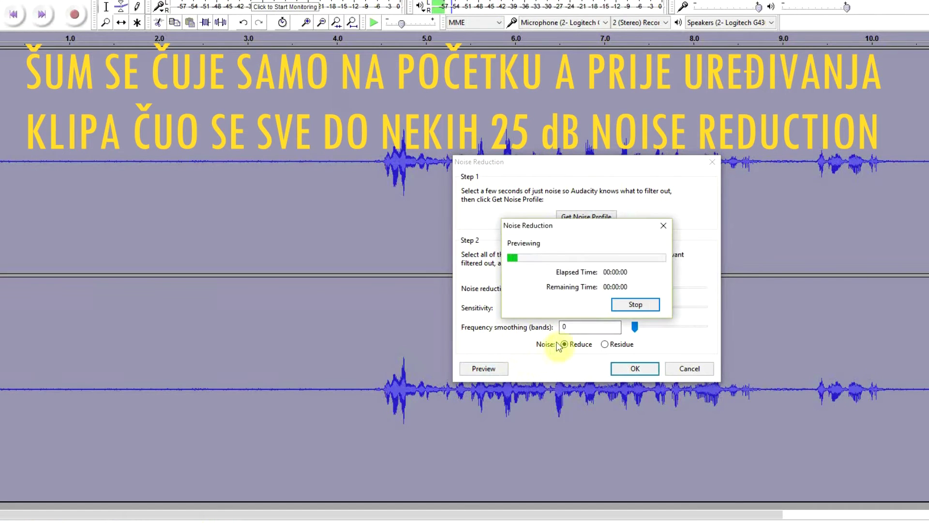
left_click(623, 304)
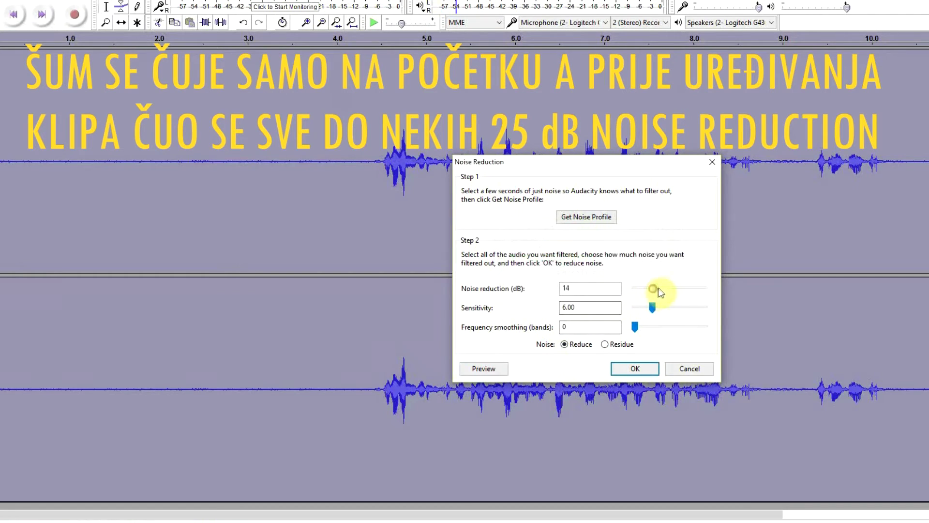
left_click(503, 366)
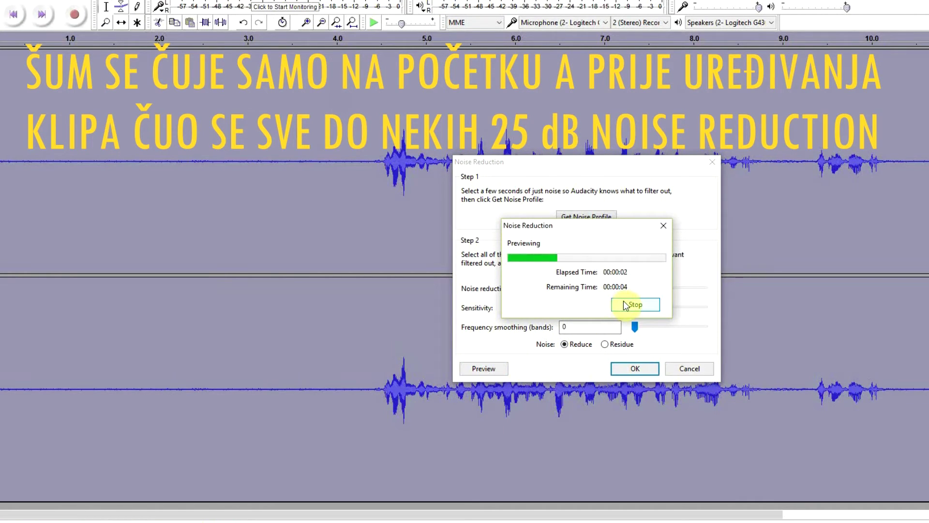
left_click(624, 304)
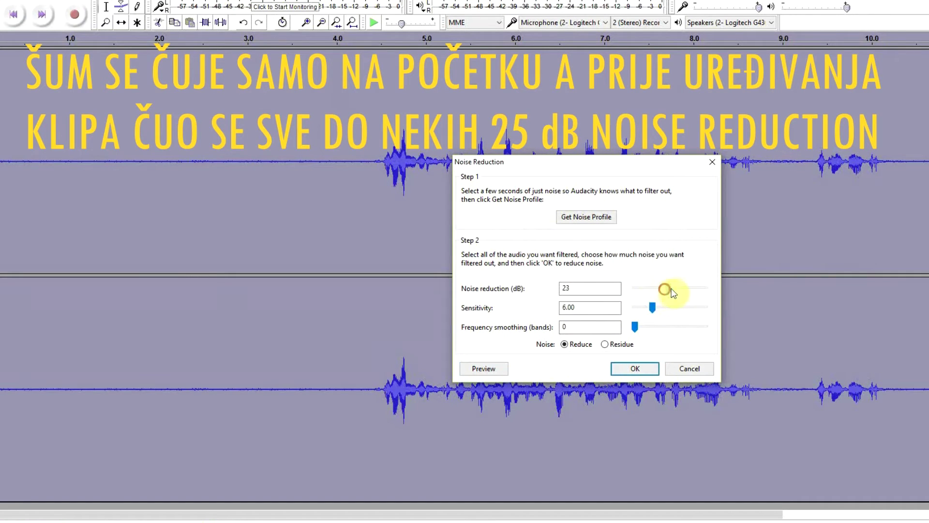
Set the noise reduction to 29 dB, preview it and apply the effect to the whole track.
left_click(481, 371)
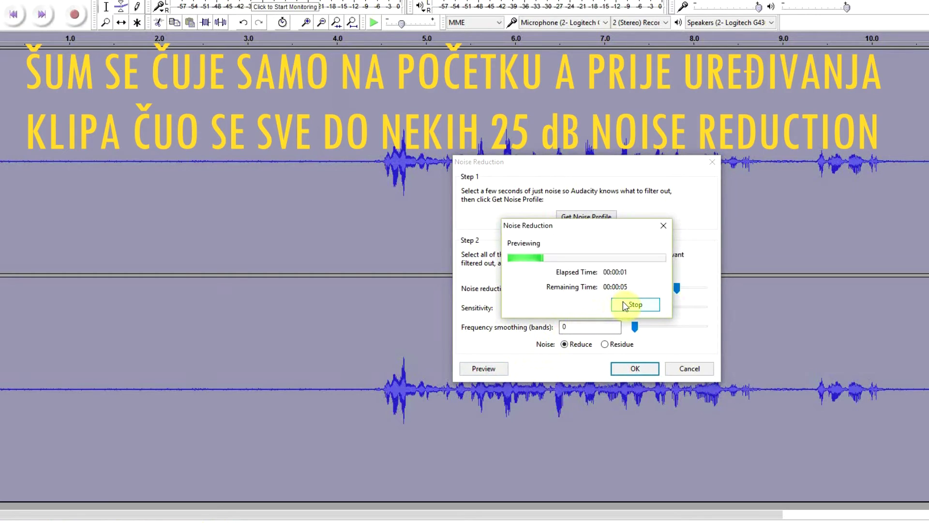
left_click(623, 302)
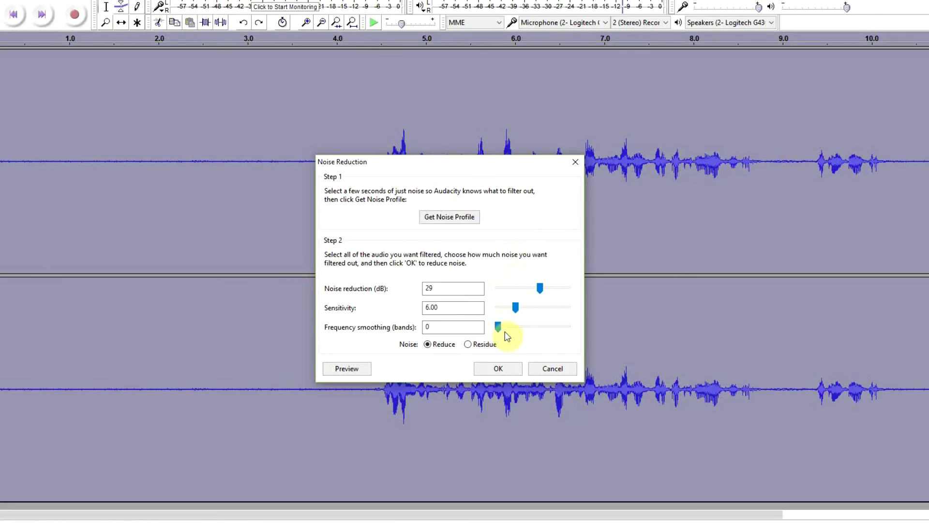
left_click(504, 369)
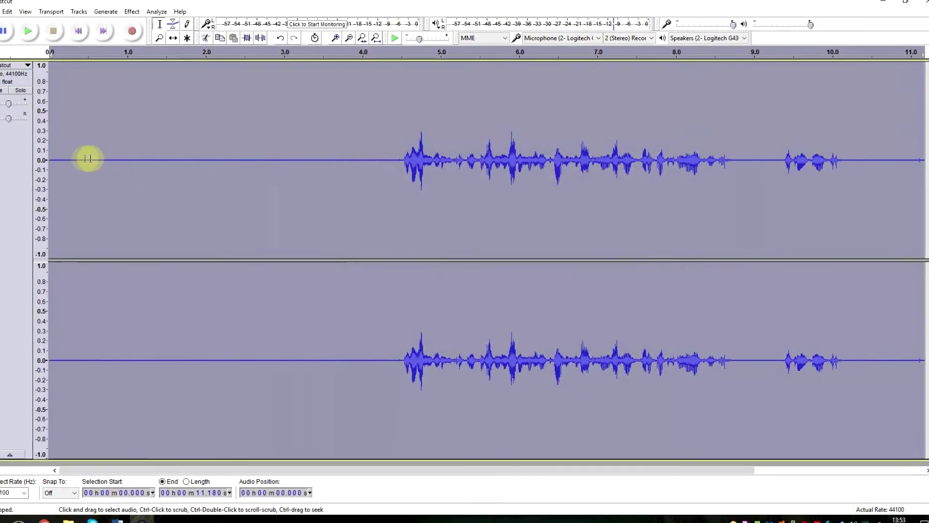
Play the cleaned track from about 0.12 s to check the result, and stop the playback.
left_click(79, 159)
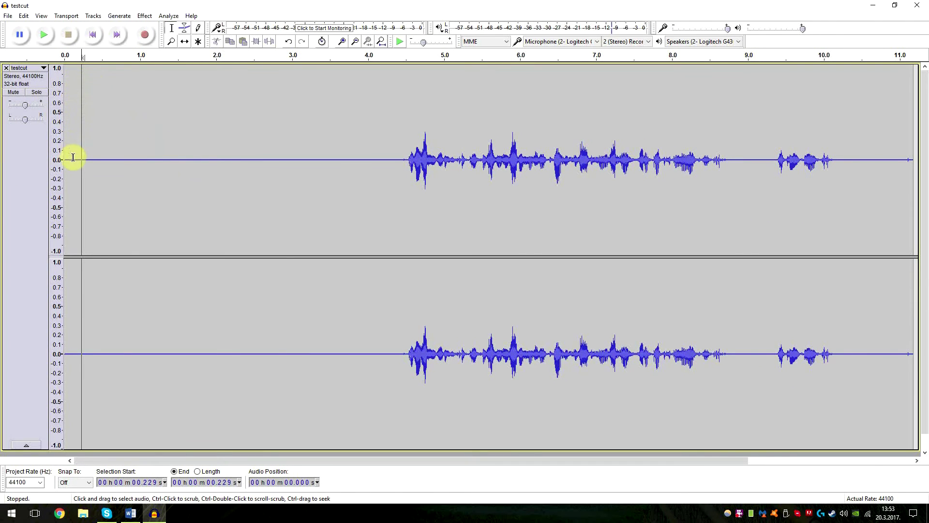
left_click(73, 158)
left_click(45, 36)
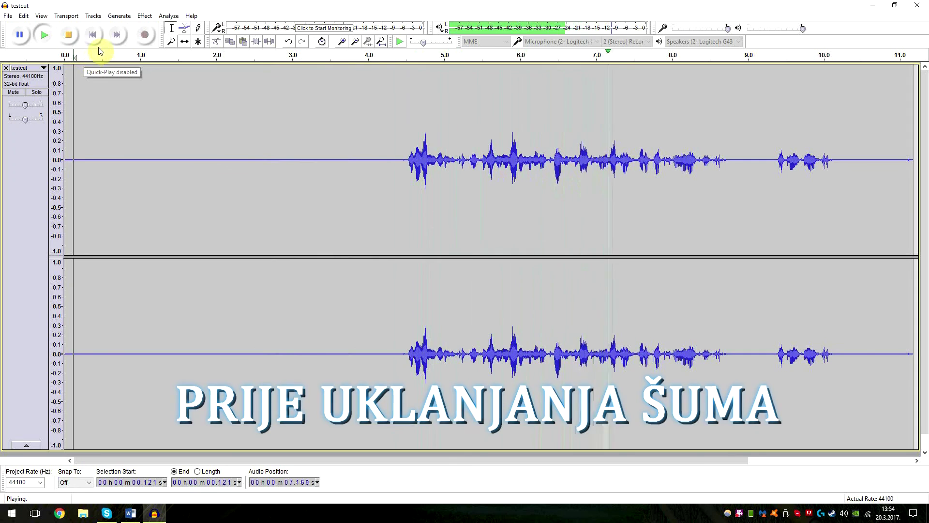
left_click(69, 35)
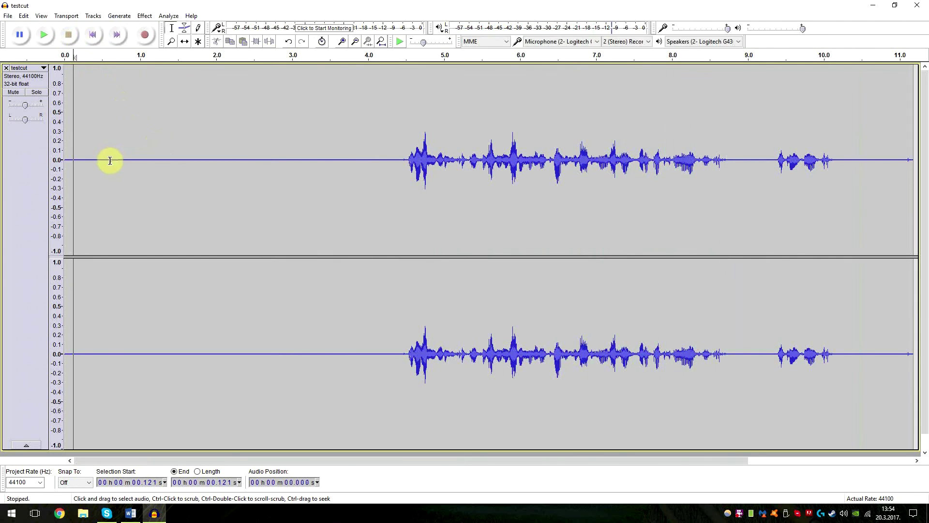
left_click_drag(115, 160, 274, 161)
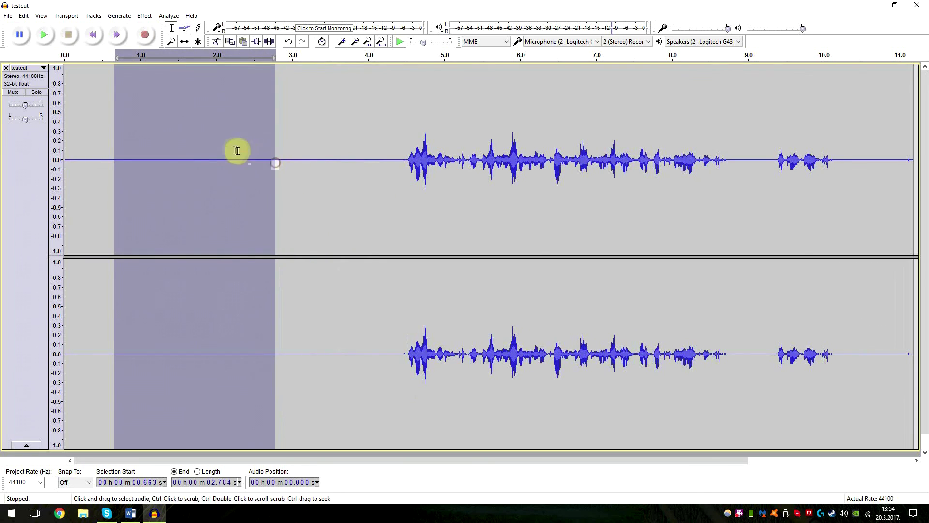
left_click(213, 157)
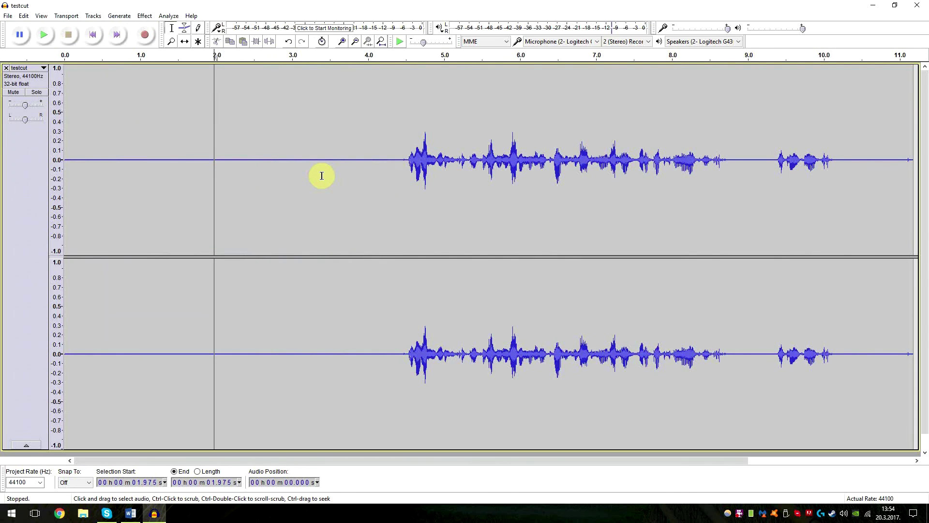